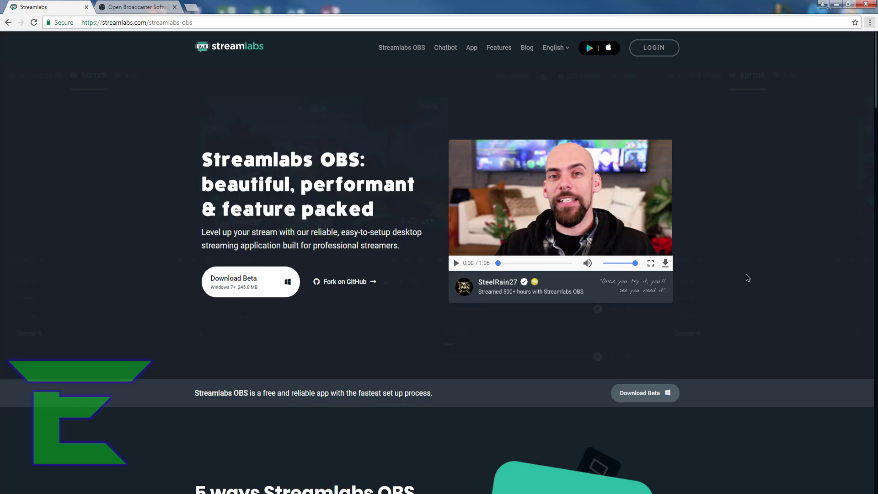
Select the streamlabs.com/streamlabs-obs page address in Chrome, then clear the selection.
{"action": "left_click", "coordinate": [503, 20]}
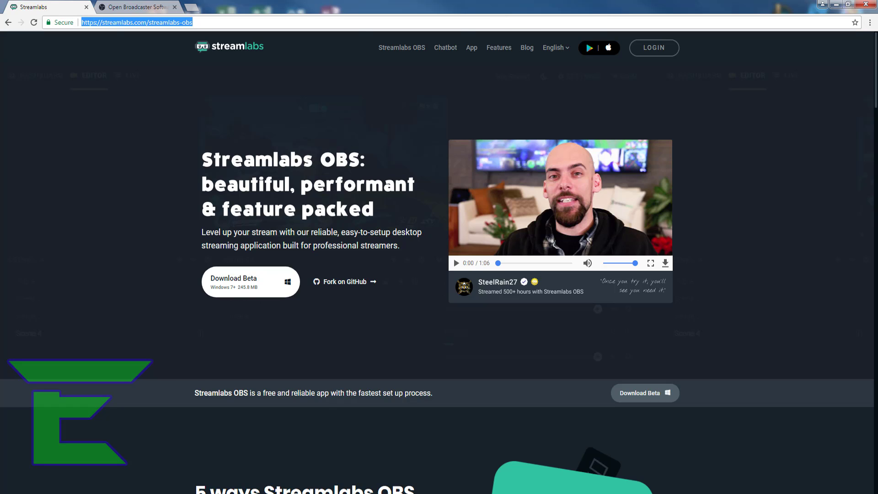
{"action": "left_click", "coordinate": [38, 98]}
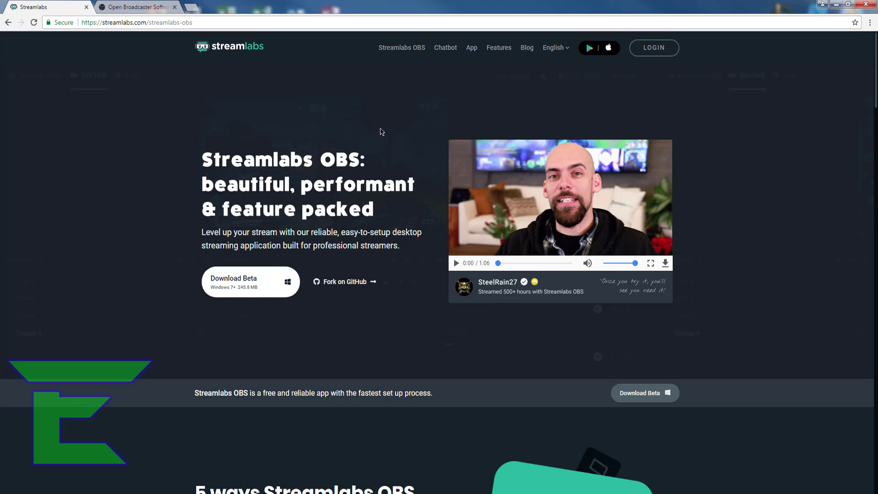
Look over the OBS Studio release info on obsproject.com, then download the Streamlabs OBS beta.
{"action": "left_click", "coordinate": [161, 5]}
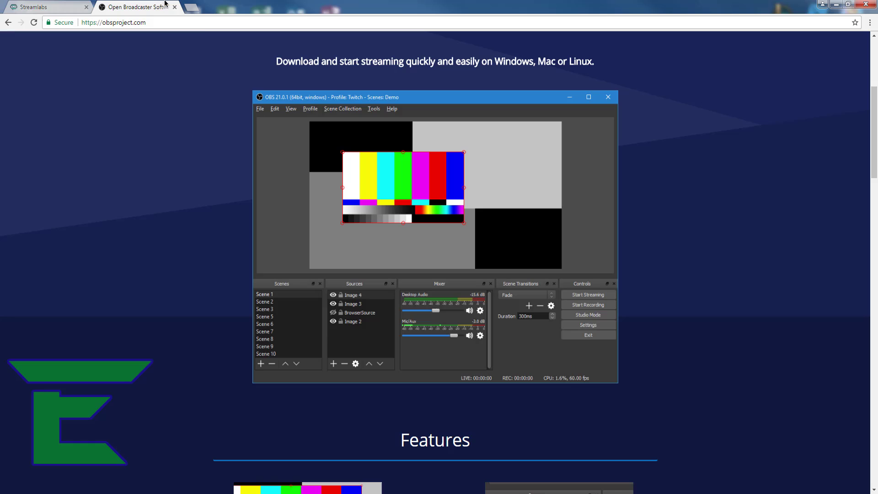
{"action": "scroll", "coordinate": [346, 152], "scroll_direction": "up", "scroll_amount": 5}
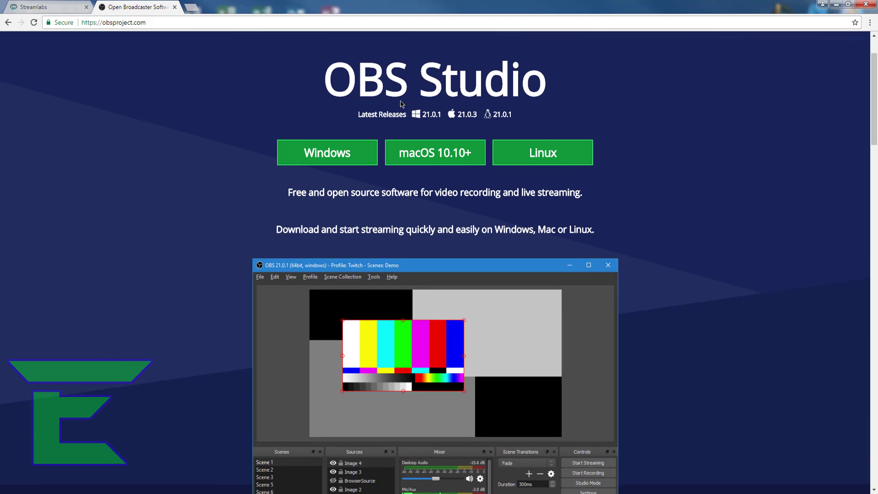
{"action": "left_click_drag", "start_coordinate": [567, 183], "coordinate": [302, 152]}
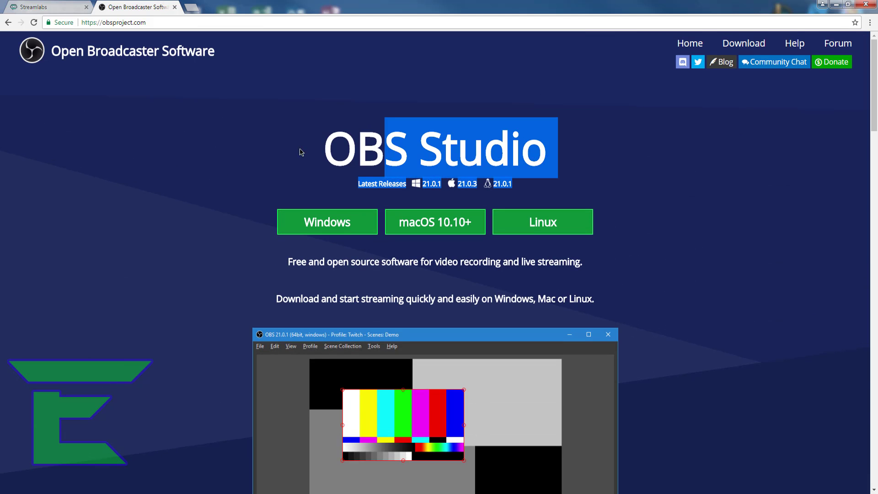
{"action": "left_click", "coordinate": [371, 88]}
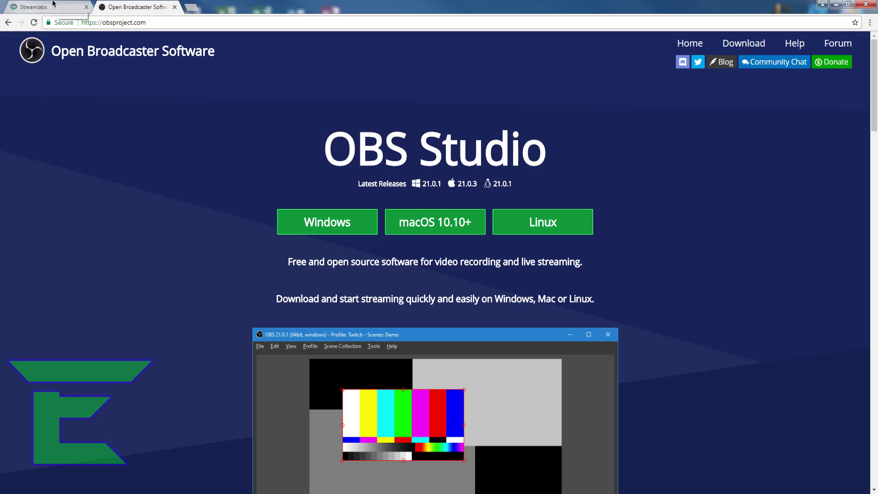
{"action": "left_click", "coordinate": [66, 5]}
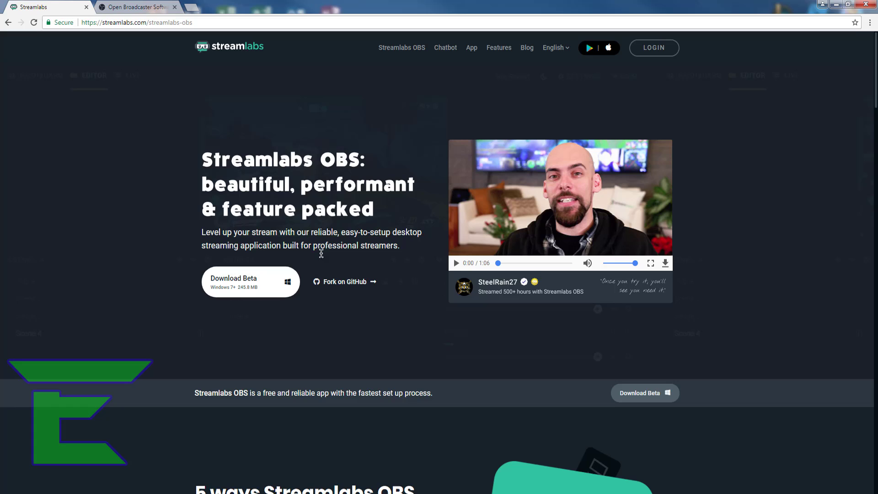
{"action": "left_click", "coordinate": [256, 287]}
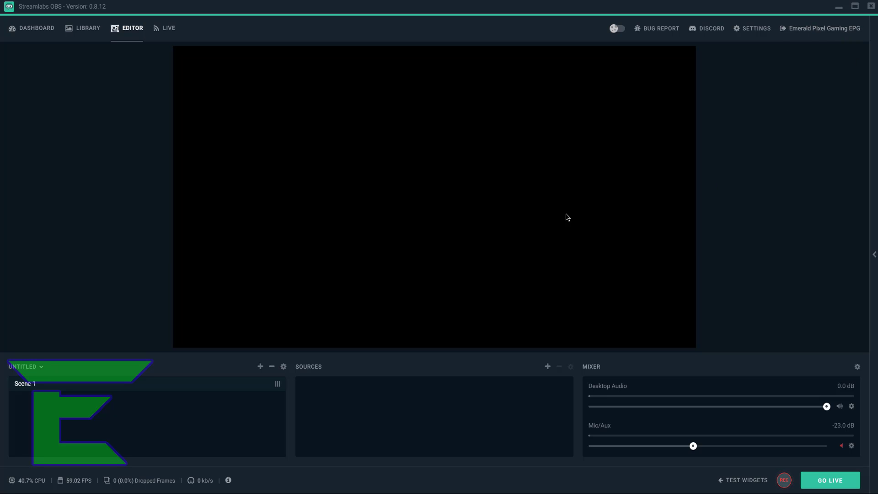
Rename Scene 1 to 'Main'.
{"action": "right_click", "coordinate": [40, 391]}
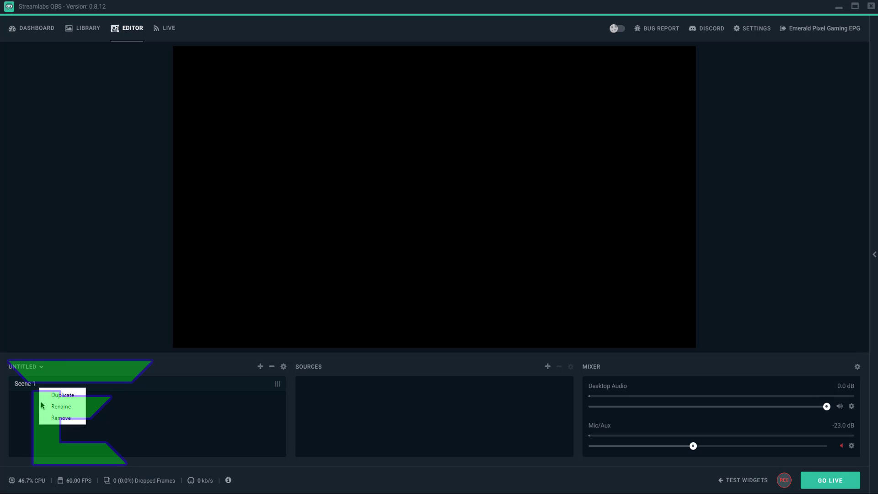
{"action": "left_click", "coordinate": [65, 406]}
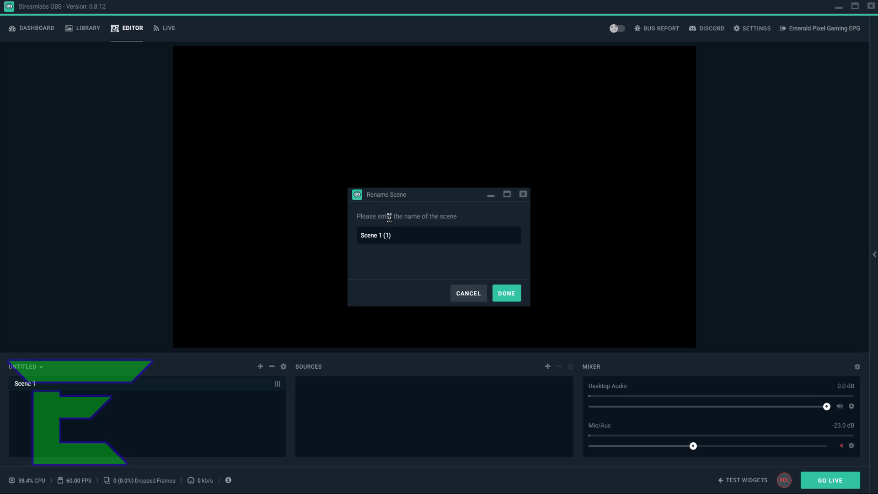
{"action": "key", "text": "BackSpace"}
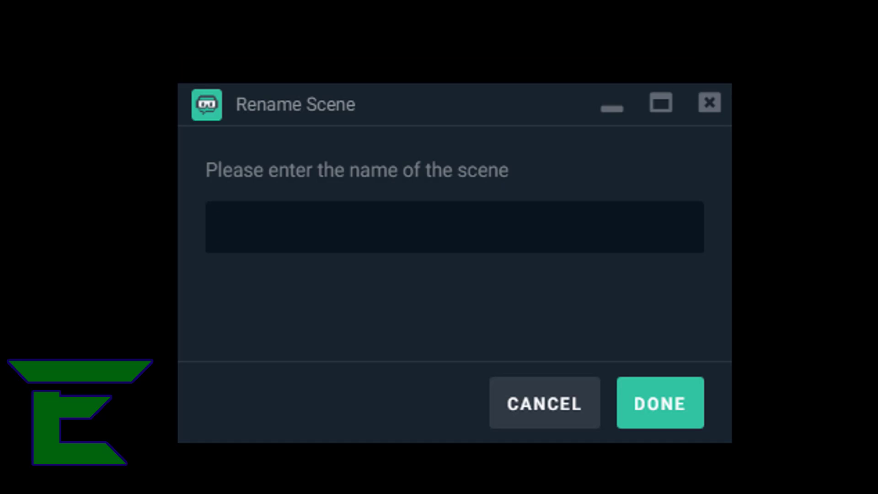
{"action": "type", "text": "Main"}
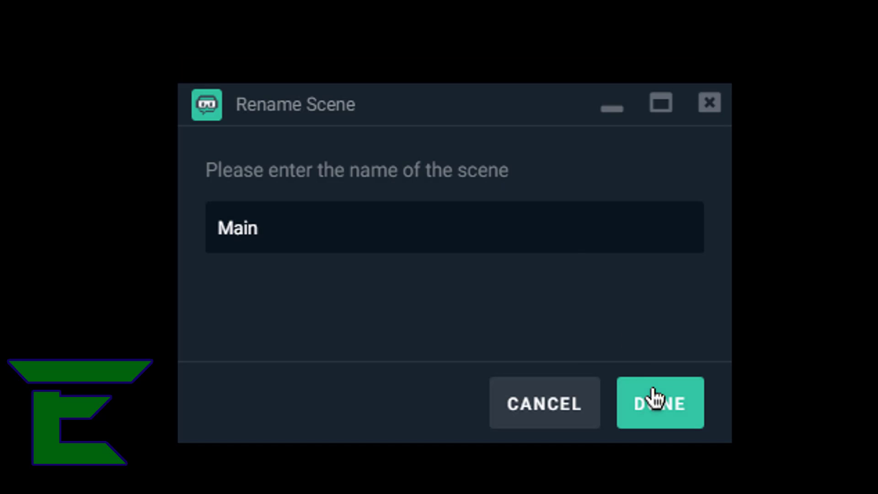
{"action": "left_click", "coordinate": [653, 396]}
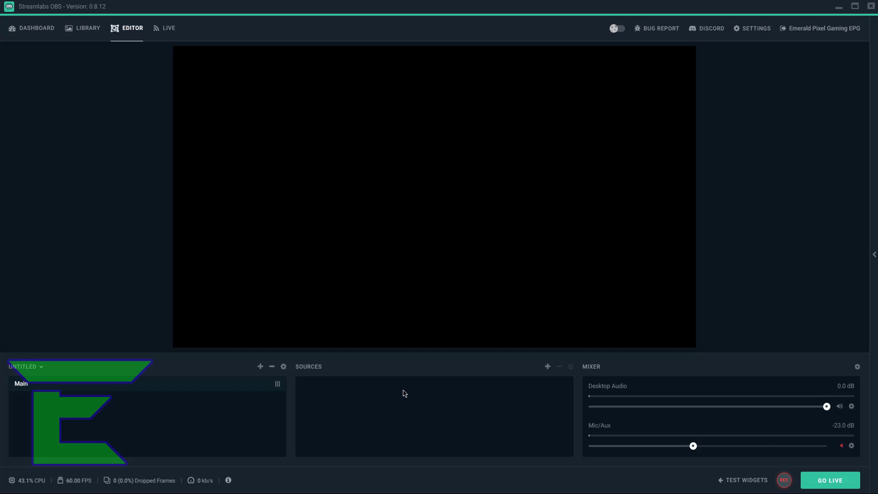
Open and dismiss the empty Sources list's context menu twice.
{"action": "right_click", "coordinate": [406, 388]}
{"action": "left_click", "coordinate": [373, 409]}
{"action": "right_click", "coordinate": [419, 406]}
{"action": "left_click", "coordinate": [381, 391]}
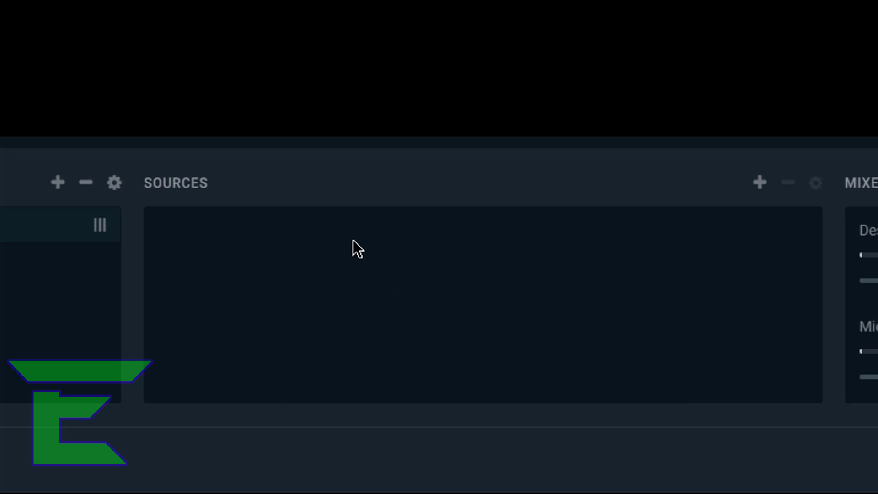
Add a Game Capture source named 'Game' set to capture any fullscreen application.
{"action": "left_click", "coordinate": [758, 185]}
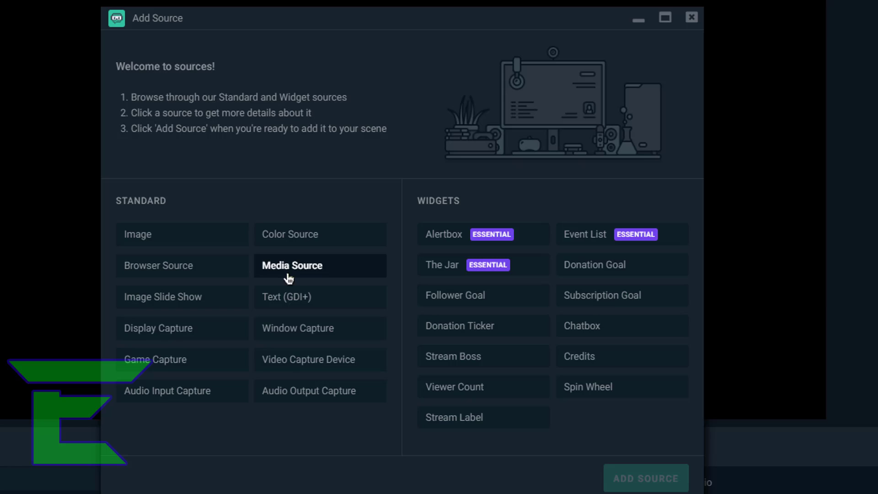
{"action": "left_click", "coordinate": [174, 365]}
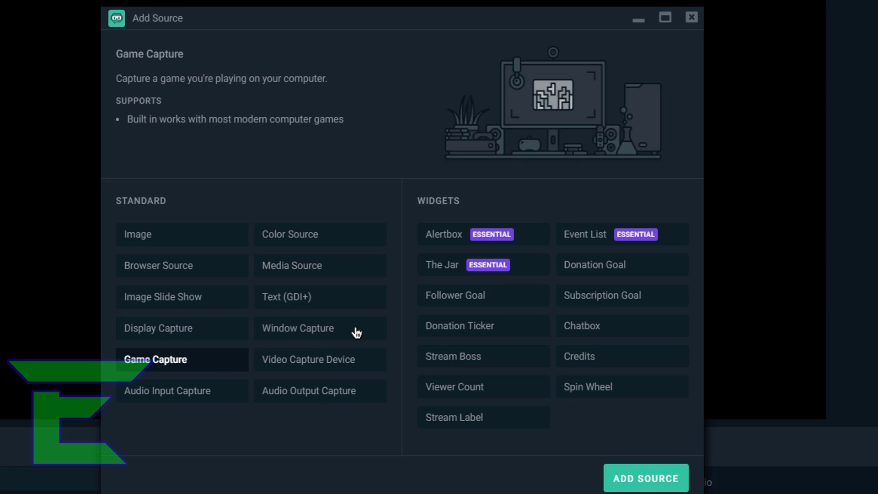
{"action": "left_click", "coordinate": [673, 480]}
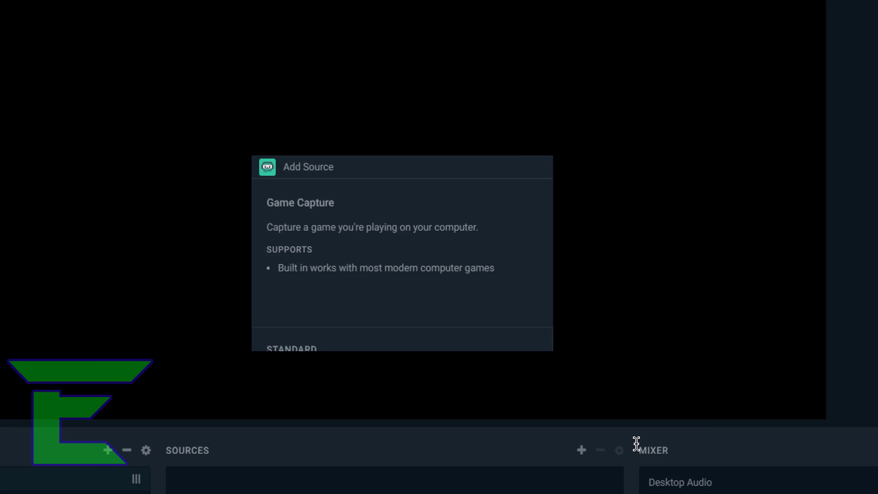
{"action": "left_click_drag", "start_coordinate": [437, 243], "coordinate": [113, 246]}
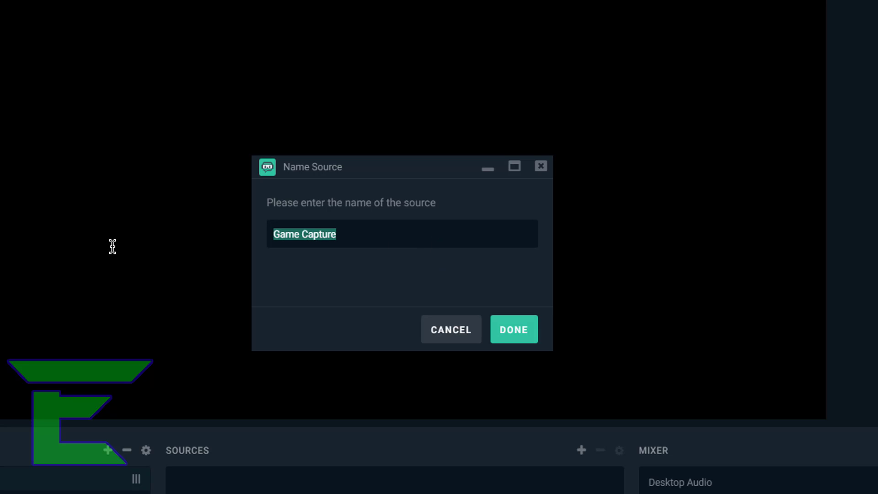
{"action": "key", "text": "BackSpace"}
{"action": "type", "text": "Game"}
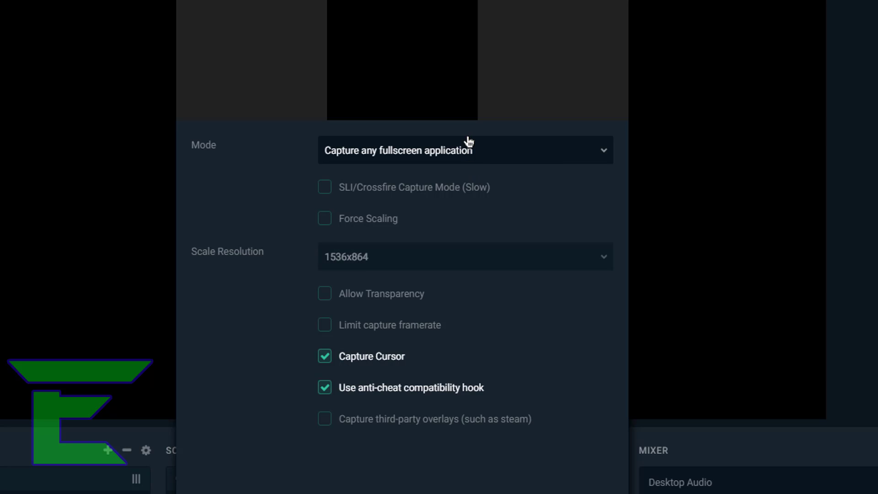
{"action": "left_click", "coordinate": [418, 151]}
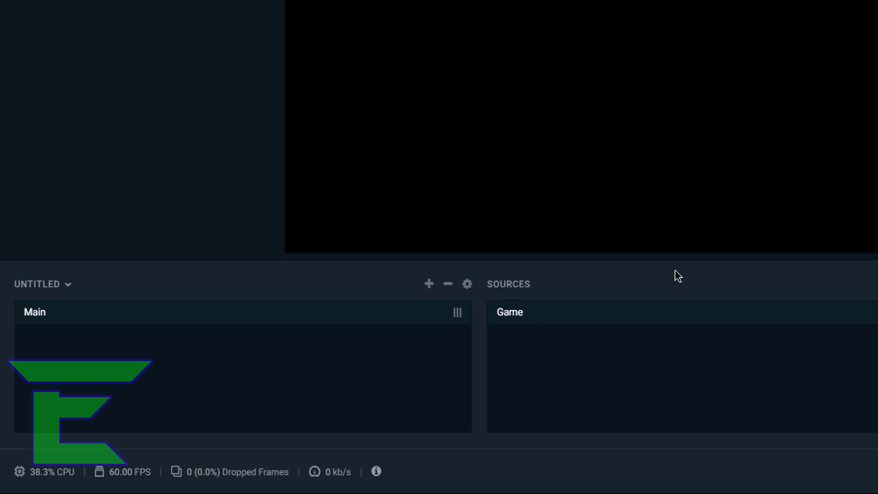
Create an empty second scene called 'Pause' alongside Main.
{"action": "right_click", "coordinate": [426, 357]}
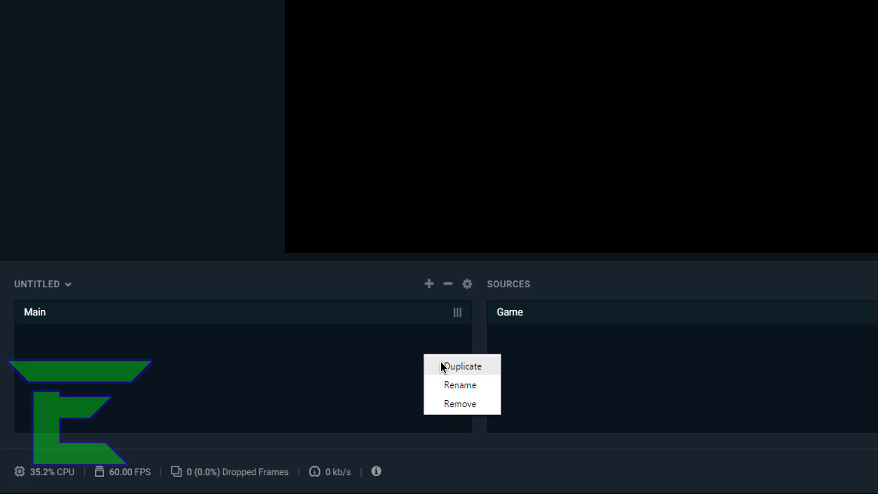
{"action": "left_click", "coordinate": [183, 364]}
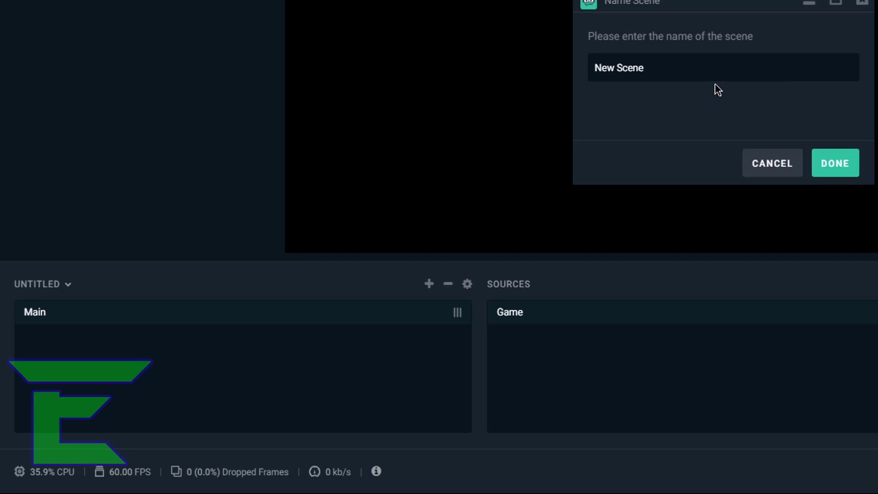
{"action": "type", "text": "Pause"}
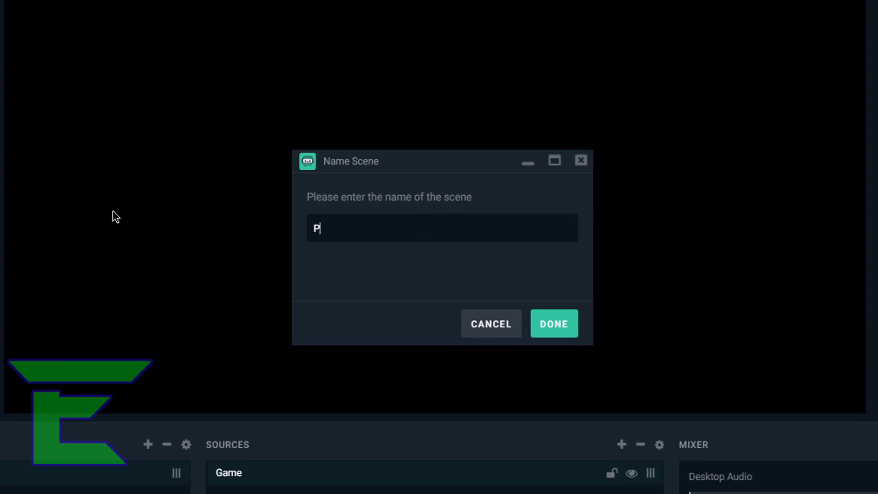
{"action": "left_click", "coordinate": [535, 324]}
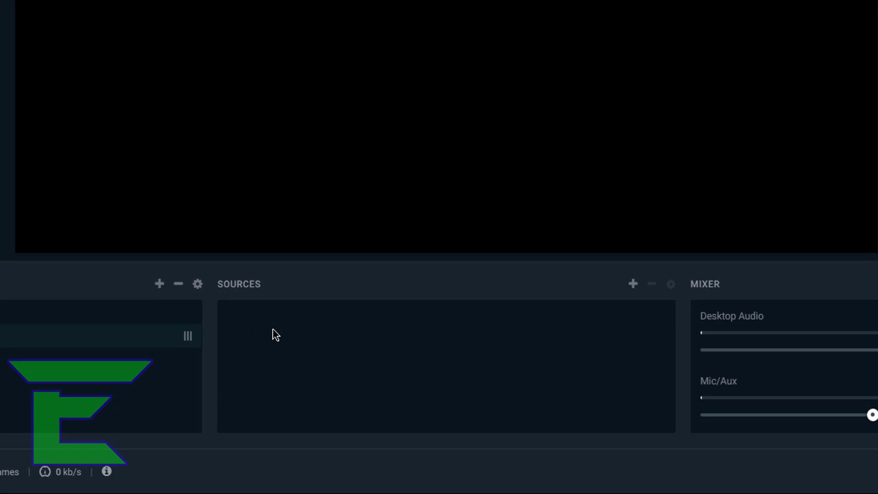
{"action": "right_click", "coordinate": [279, 334]}
{"action": "left_click", "coordinate": [425, 322]}
Add a Text (GDI+) source named 'Back Soon' to the Pause scene.
{"action": "left_click", "coordinate": [639, 282]}
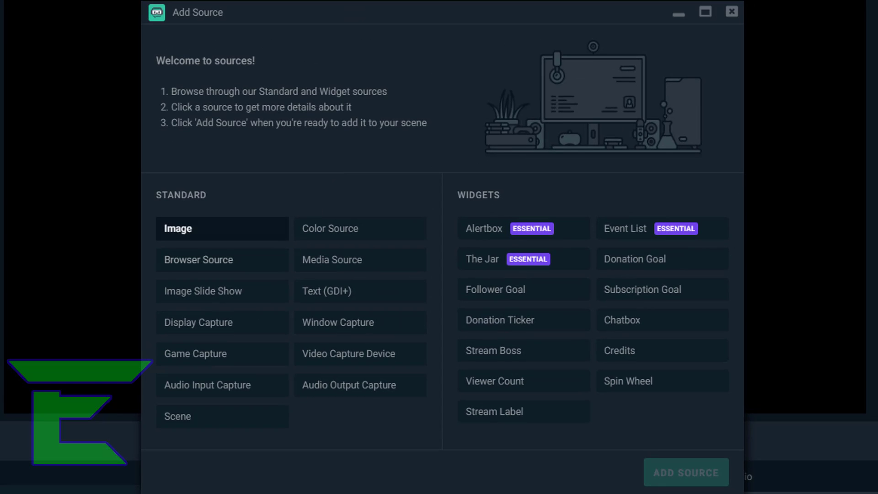
{"action": "left_click", "coordinate": [359, 287]}
{"action": "left_click", "coordinate": [715, 479]}
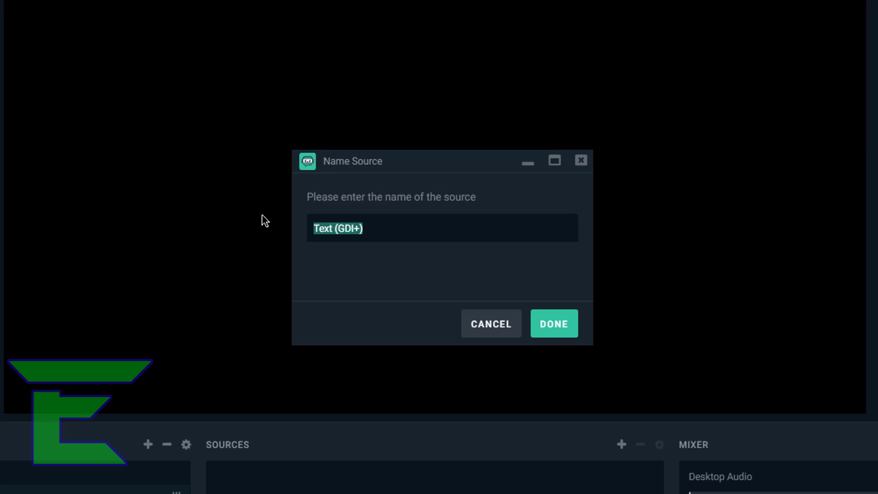
{"action": "key", "text": "BackSpace"}
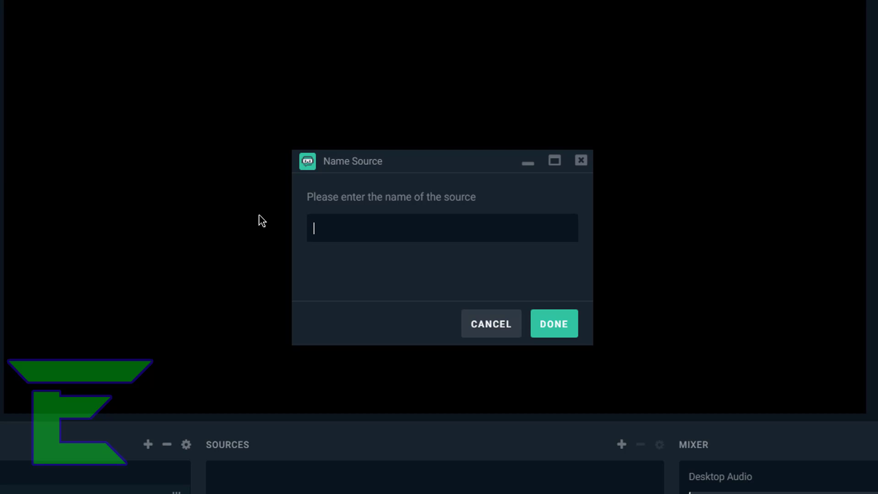
{"action": "type", "text": "Back Soon"}
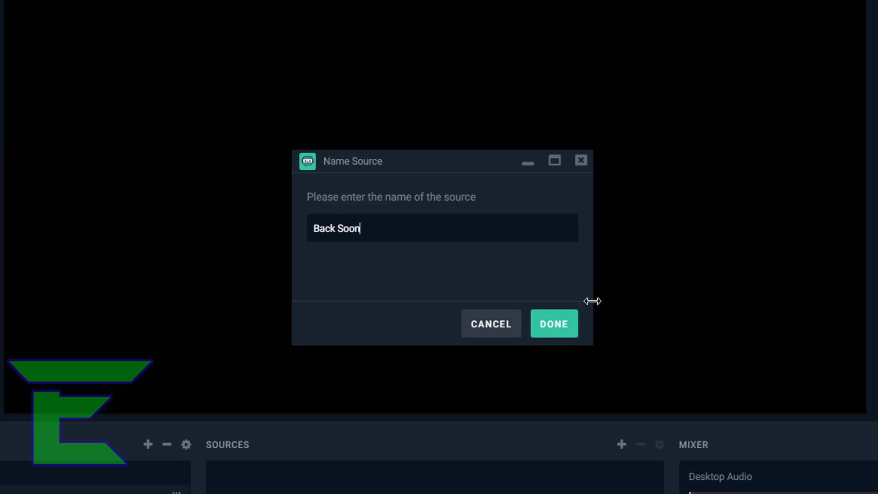
{"action": "left_click", "coordinate": [563, 333]}
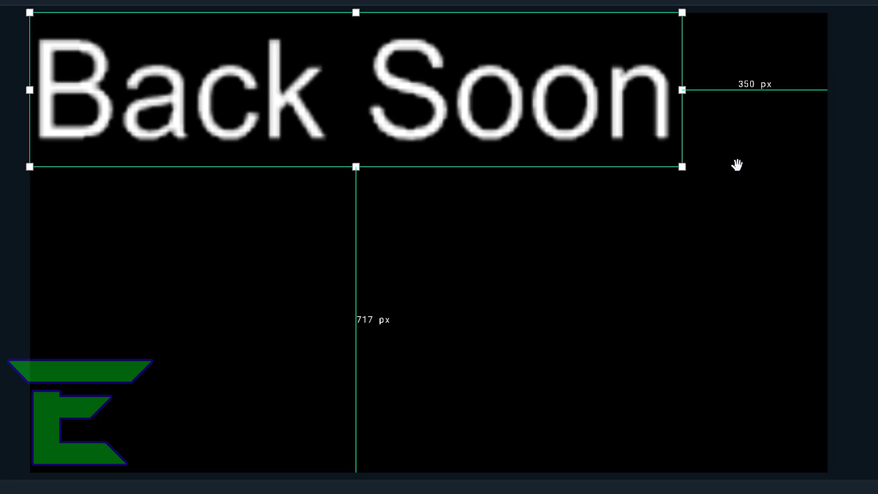
Reselect the Back Soon text and shrink it proportionally by its corner handle.
{"action": "left_click", "coordinate": [685, 168]}
{"action": "left_click", "coordinate": [652, 154]}
{"action": "left_click_drag", "start_coordinate": [646, 149], "coordinate": [463, 96]}
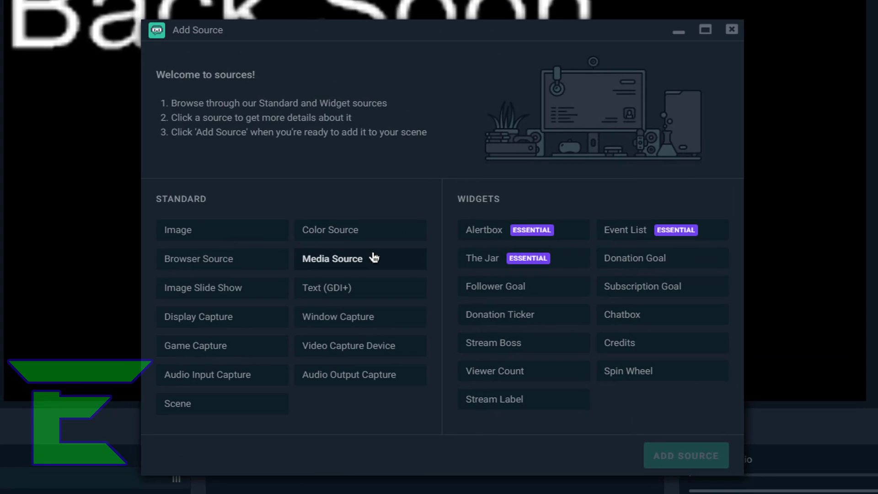
Add a Media Source named 'Song' with Loop enabled to the Pause scene.
{"action": "left_click", "coordinate": [373, 258]}
{"action": "left_click", "coordinate": [670, 457]}
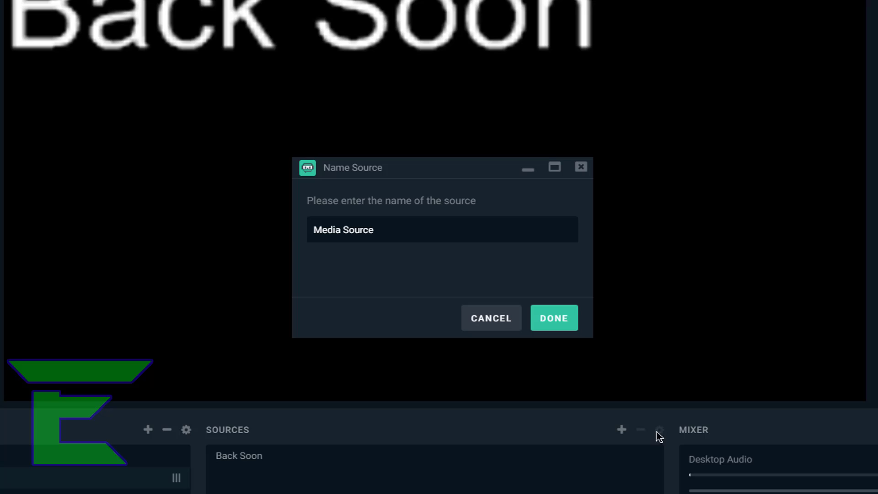
{"action": "left_click_drag", "start_coordinate": [474, 239], "coordinate": [11, 238]}
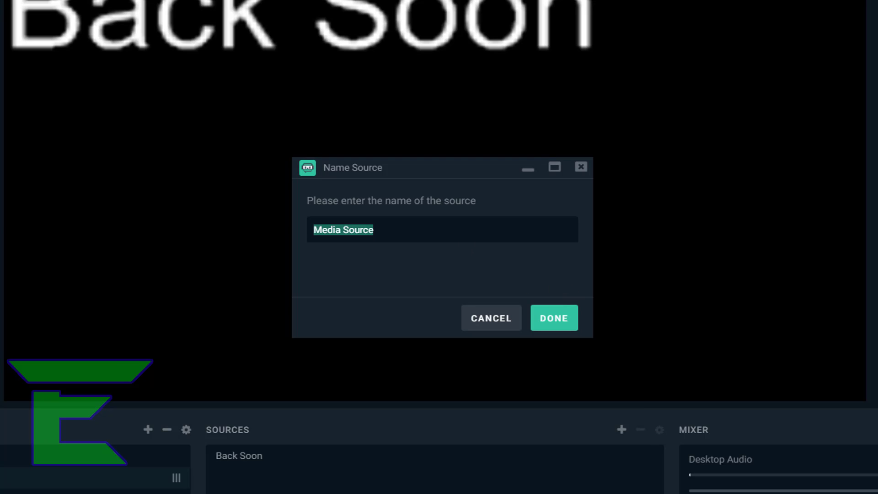
{"action": "type", "text": "Song"}
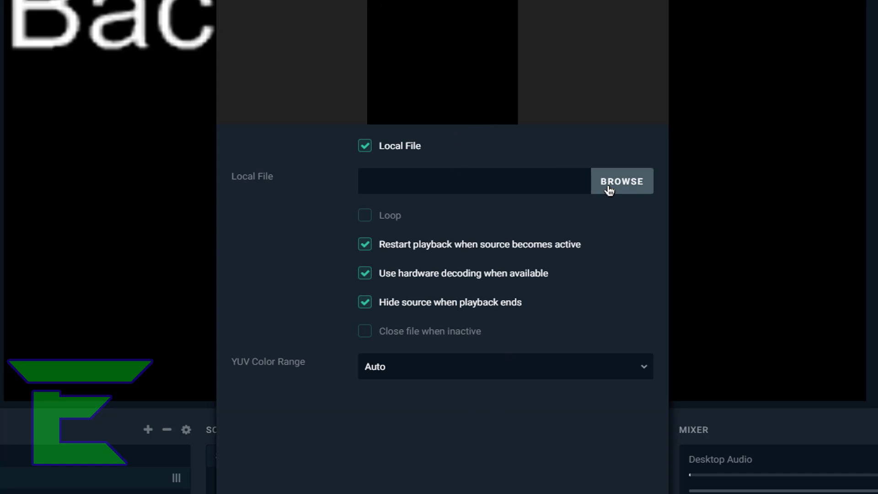
{"action": "left_click", "coordinate": [368, 219]}
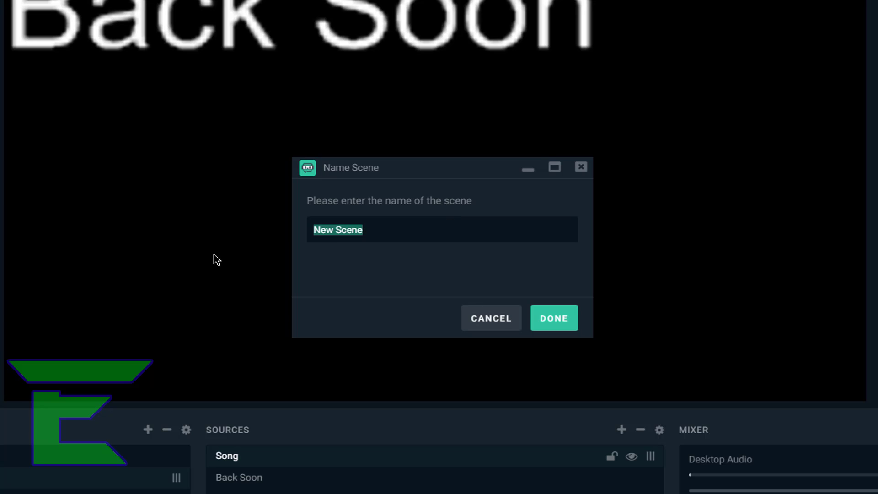
Name the new scene 'Initial', retyping after a mistyped first attempt.
{"action": "key", "text": "BackSpace"}
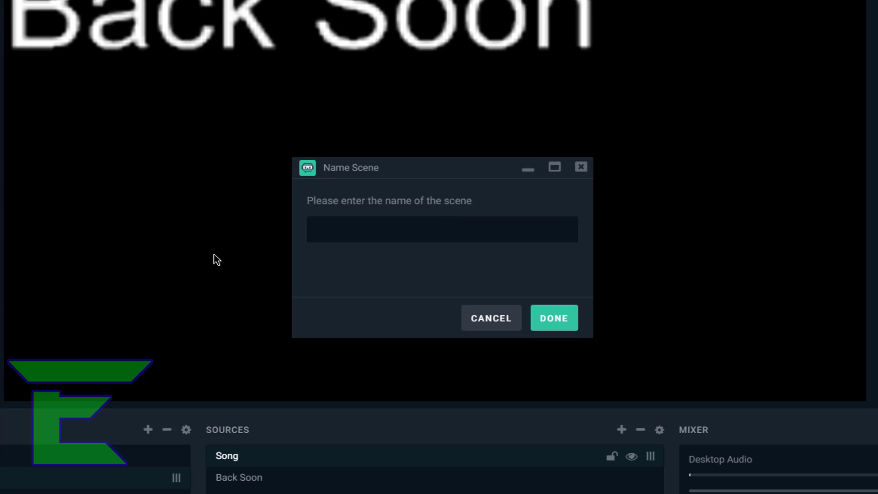
{"action": "type", "text": "Neutra"}
{"action": "key", "text": "ctrl+a"}
{"action": "key", "text": "BackSpace"}
{"action": "type", "text": "Intial"}
{"action": "left_click", "coordinate": [558, 324]}
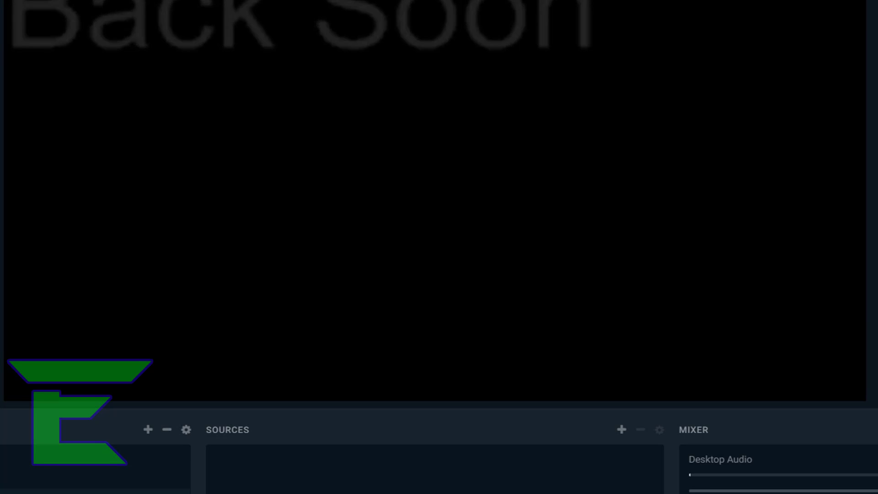
Start adding an Image source to the Initial scene.
{"action": "left_click", "coordinate": [622, 430]}
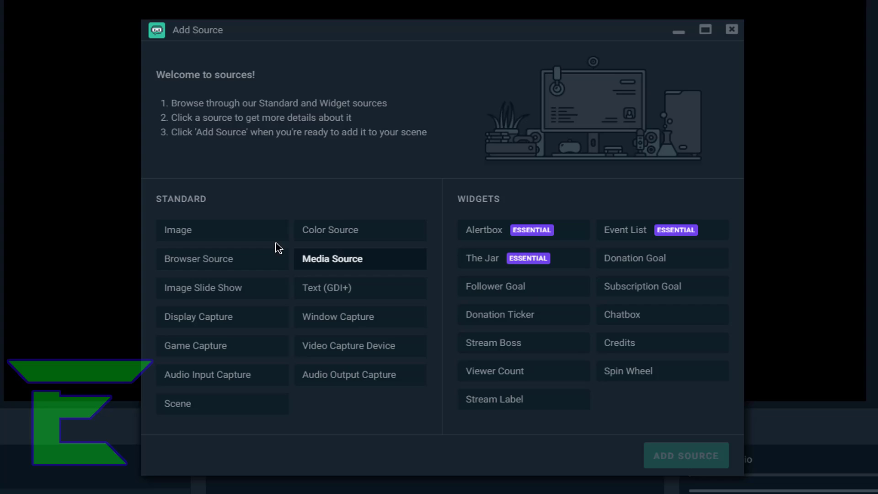
{"action": "left_click", "coordinate": [288, 235]}
{"action": "left_click", "coordinate": [676, 453]}
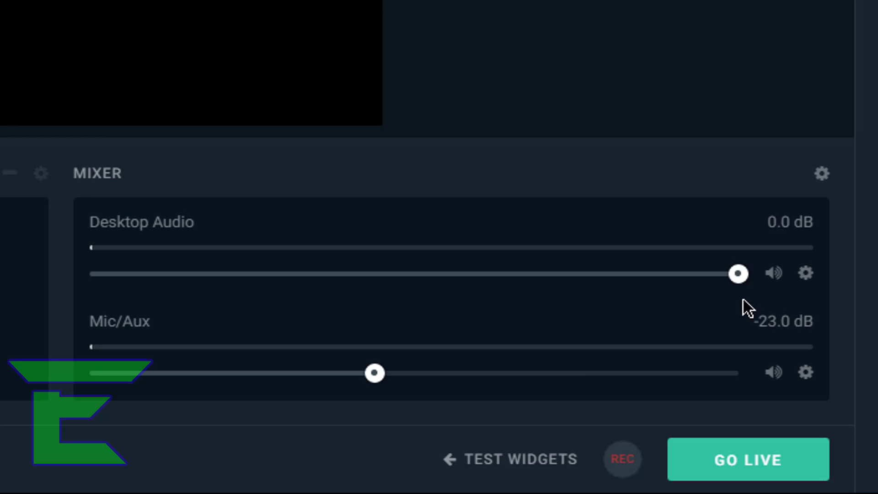
Raise Mic/Aux to 0.0 dB and lower Desktop Audio to about -33 dB.
{"action": "left_click", "coordinate": [383, 375]}
{"action": "left_click_drag", "start_coordinate": [696, 385], "coordinate": [796, 310]}
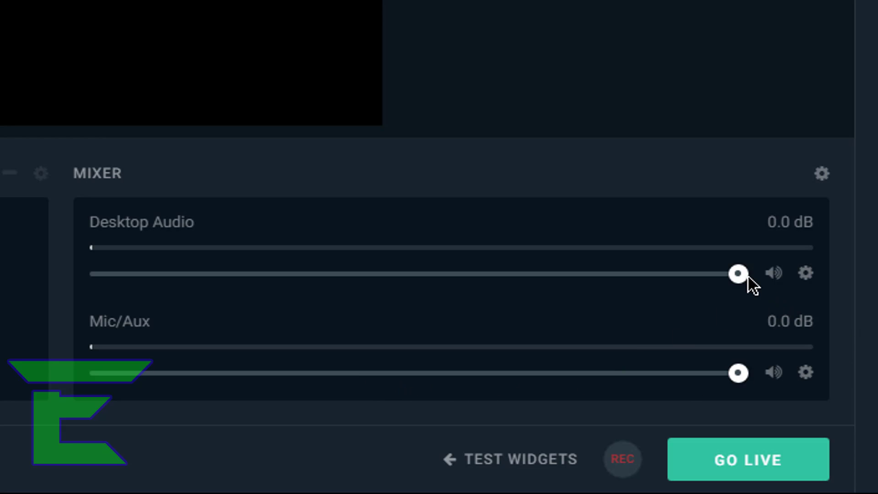
{"action": "left_click_drag", "start_coordinate": [741, 274], "coordinate": [271, 318]}
Confirm Mic/Aux uses the Logitech G430 headset microphone, then cancel its properties.
{"action": "left_click", "coordinate": [806, 369]}
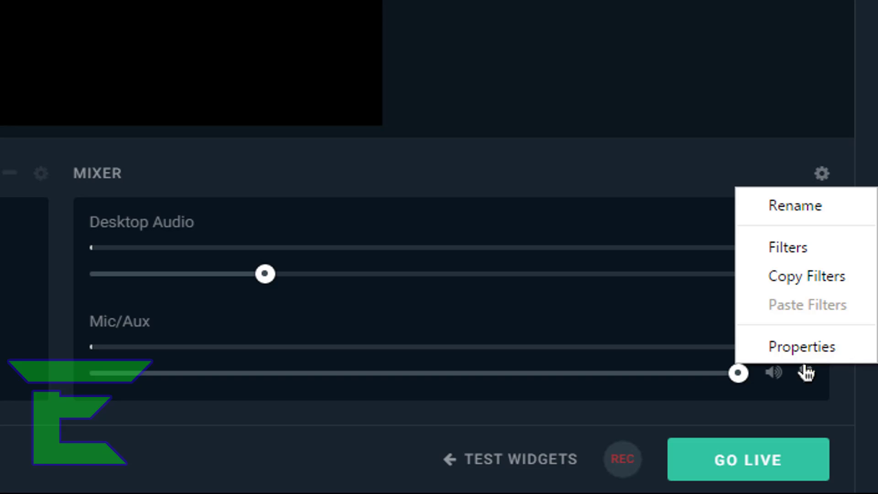
{"action": "left_click", "coordinate": [803, 338]}
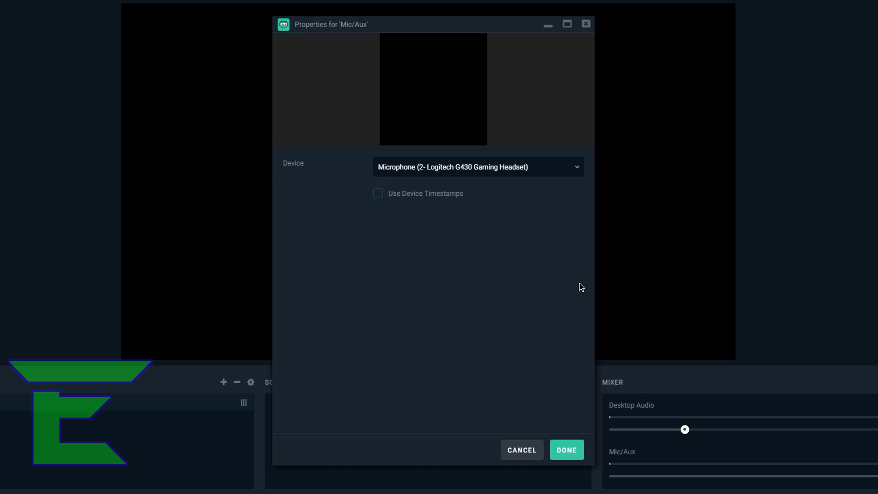
{"action": "left_click", "coordinate": [506, 176]}
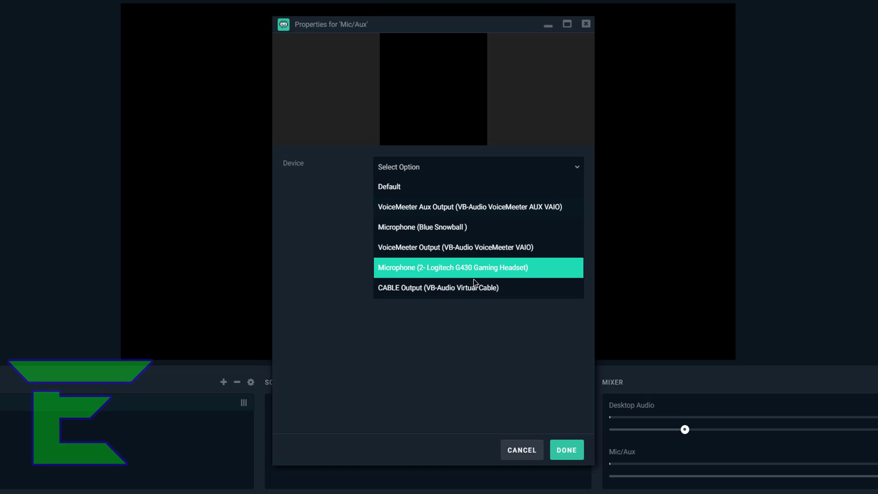
{"action": "left_click", "coordinate": [475, 350]}
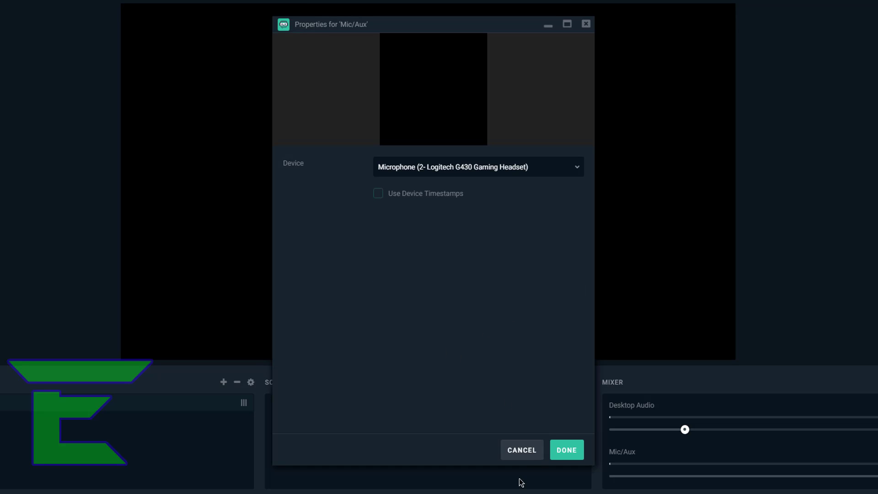
{"action": "left_click", "coordinate": [538, 451]}
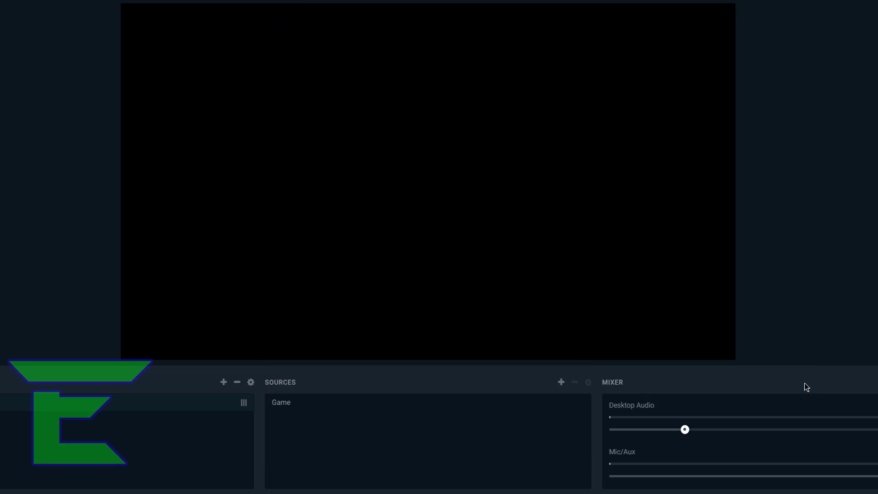